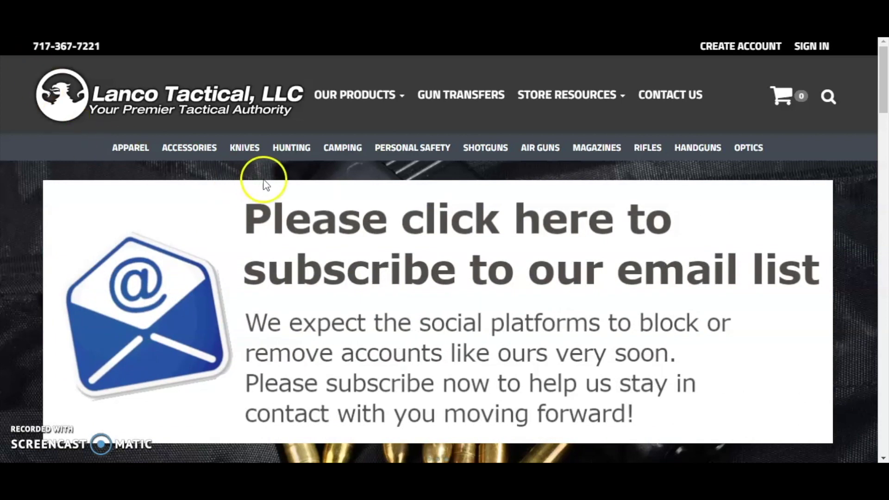
Reveal the STORE RESOURCES dropdown menu in the Lanco Tactical top navigation bar.
mouse_move(597, 110)
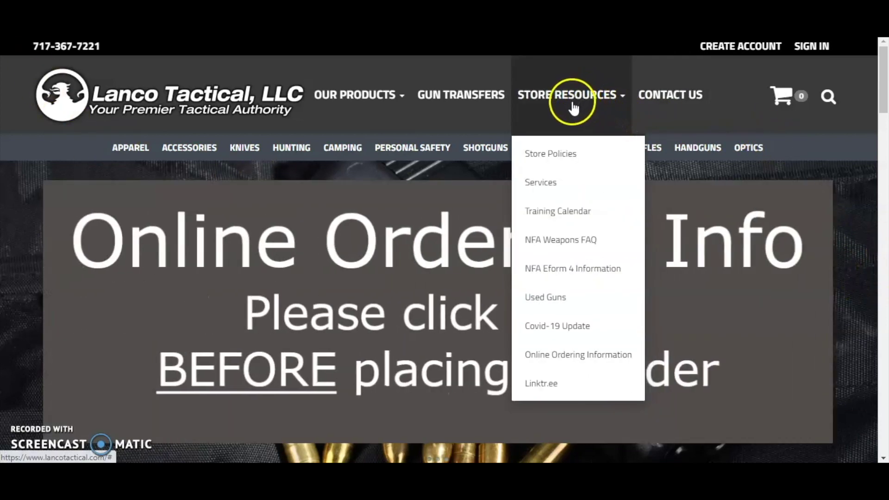
Open the NFA Eform 4 Information page and scroll down to its eForms account caveats.
click(563, 273)
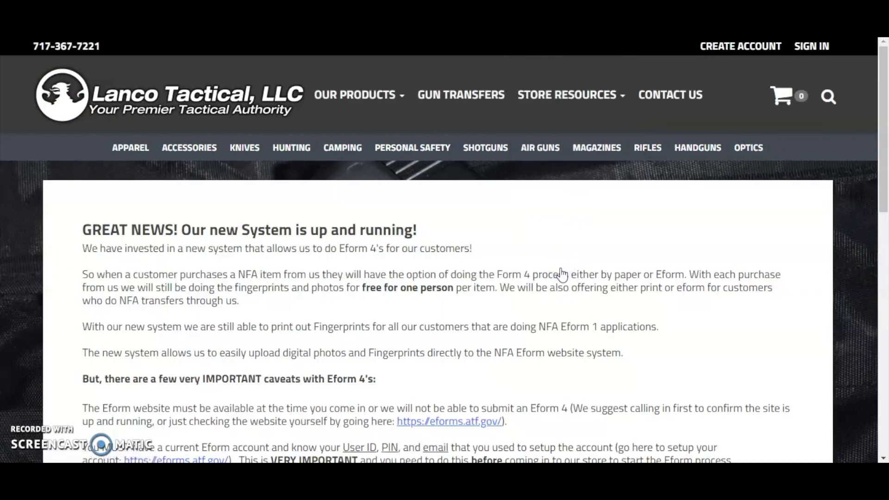
scroll(479, 267, down, 3)
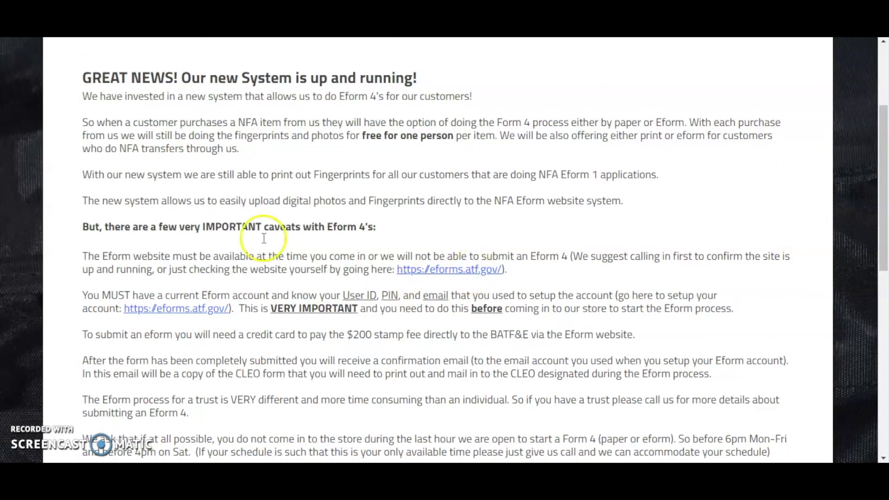
scroll(366, 313, down, 2)
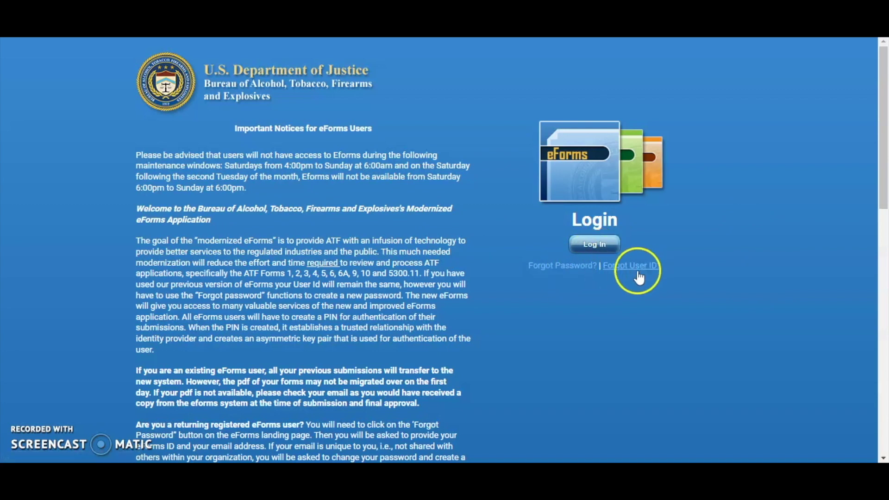
Scroll the eForms landing page to its registration section and start a new user registration.
scroll(452, 285, down, 15)
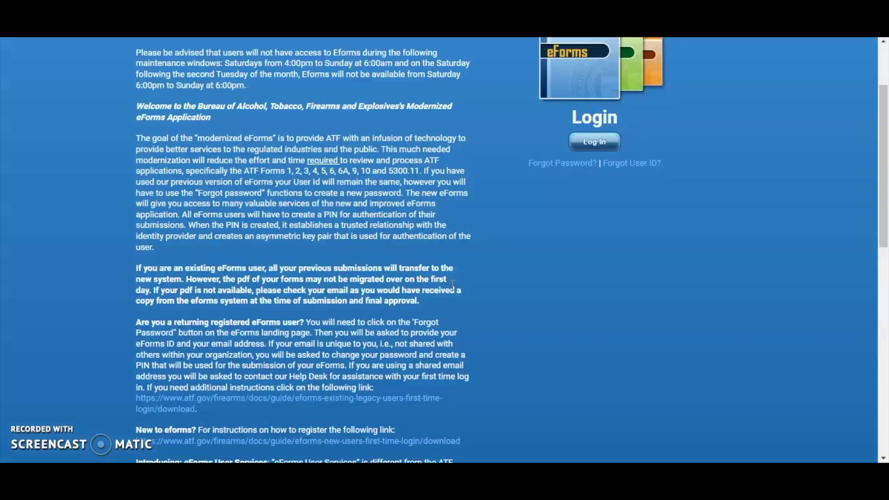
scroll(453, 285, down, 2)
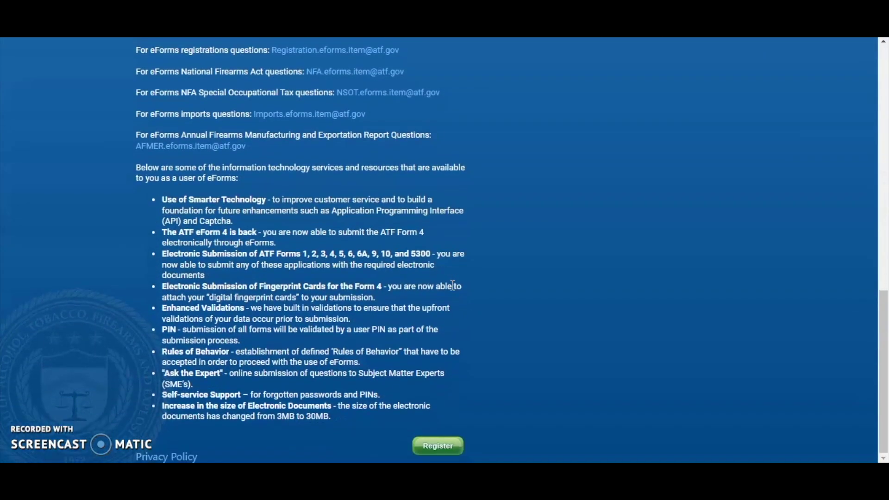
click(430, 446)
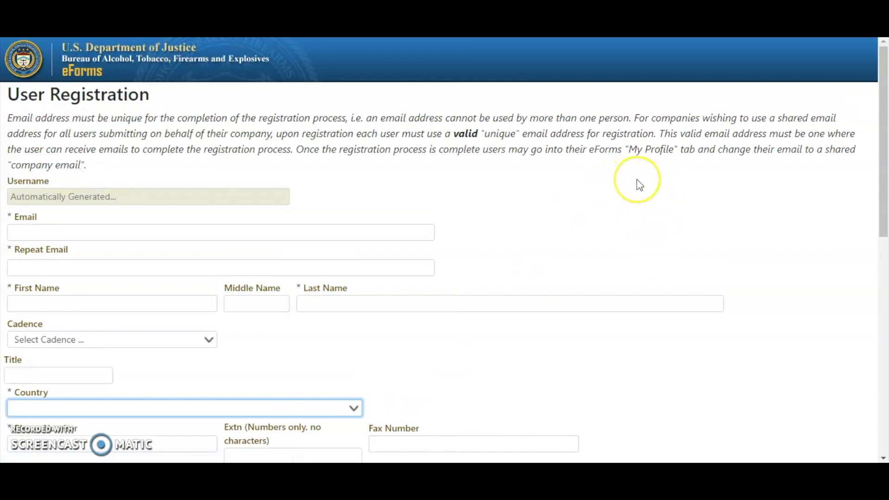
Look through the blank User Registration form and return to the Email field.
scroll(637, 181, down, 1)
scroll(638, 181, down, 10)
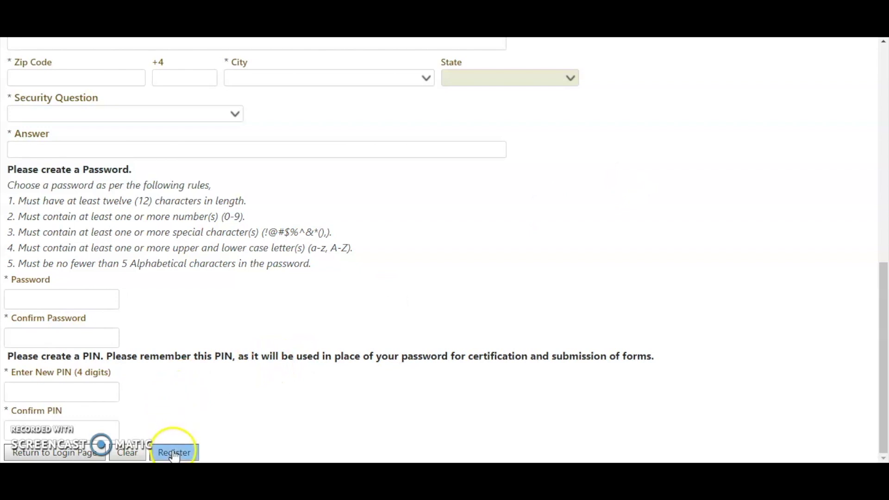
scroll(612, 285, up, 10)
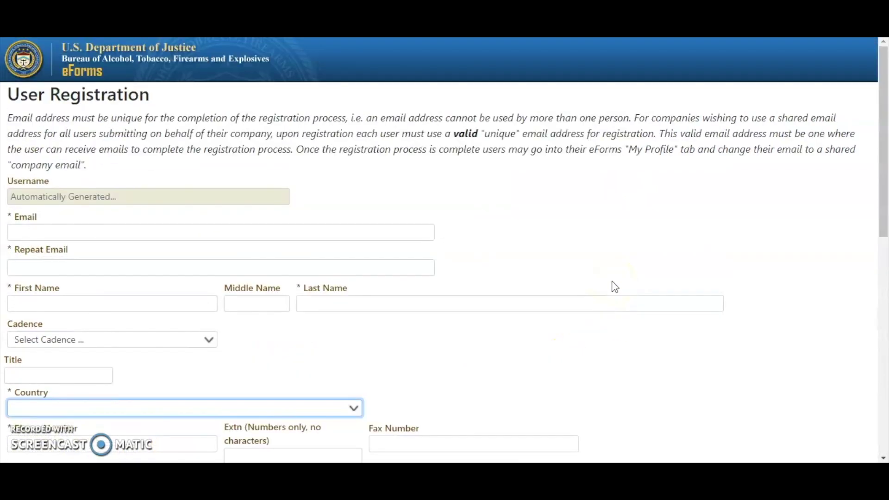
click(33, 230)
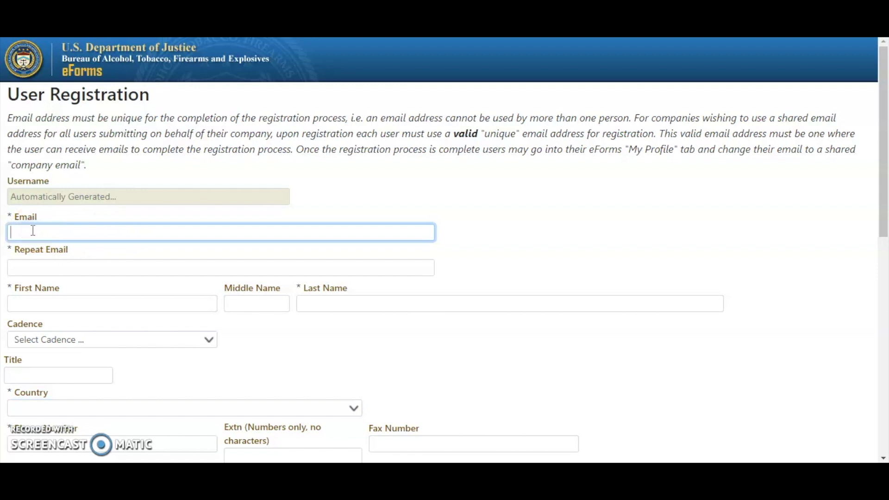
Enter the sample e-mail address in both Email and Repeat Email.
text(ME@MYDOMAIN.COM)
key(Tab)
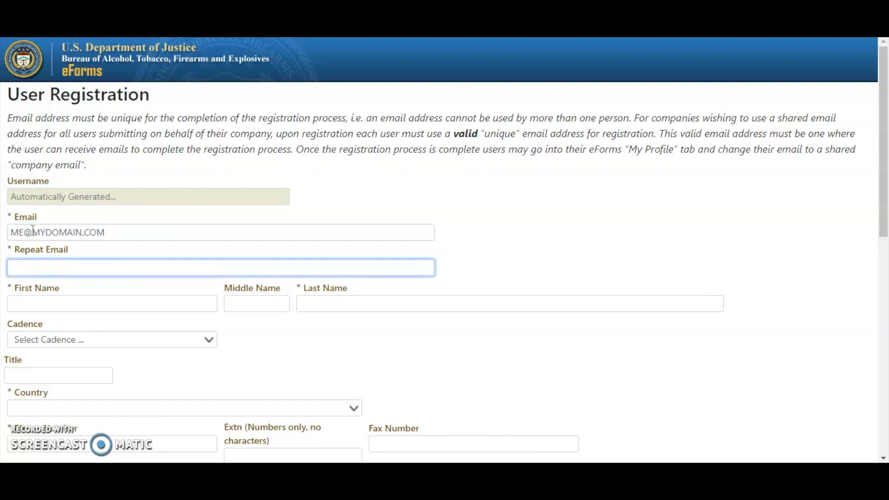
text(ME@MYDOMAIN.COM)
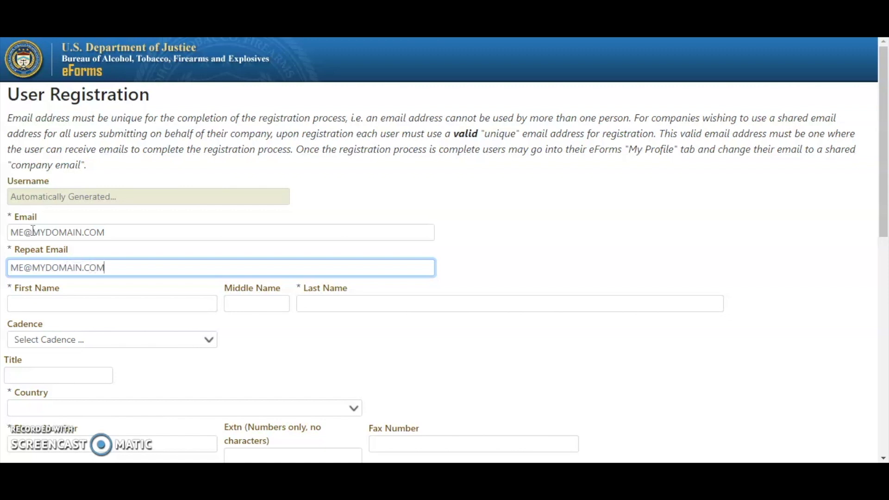
key(Tab)
Fill in sample first, middle and last names so the username is generated, then view suffix options.
text(M)
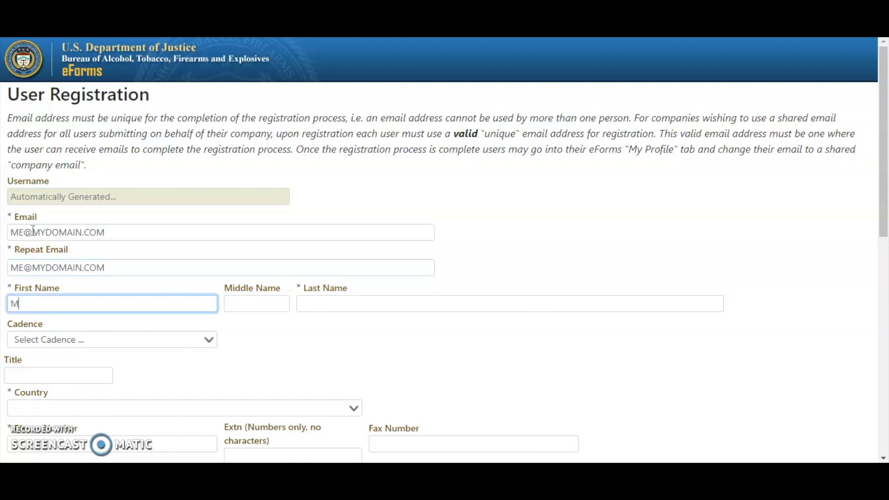
text(E)
key(Tab)
text(M)
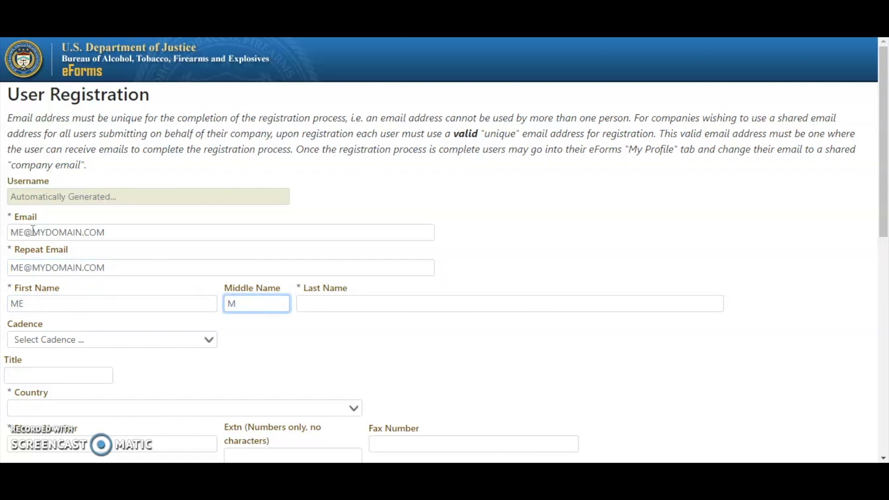
text(YSELF)
key(Tab)
text(USER)
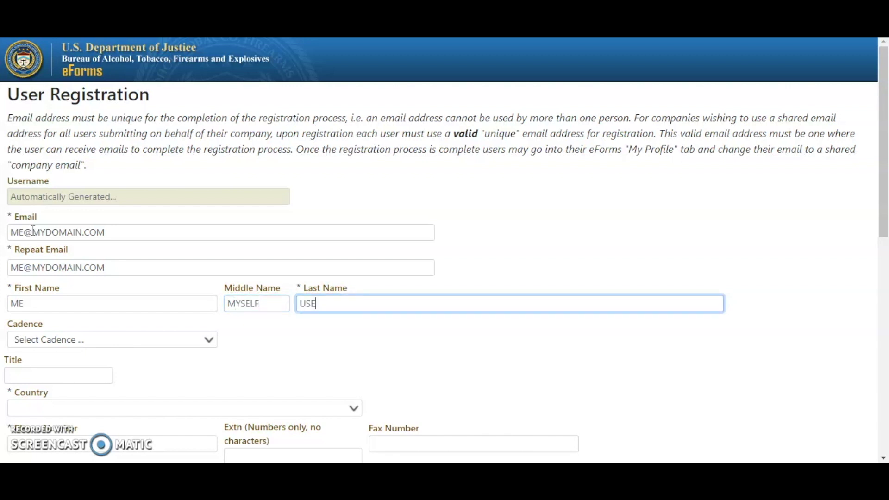
key(Tab)
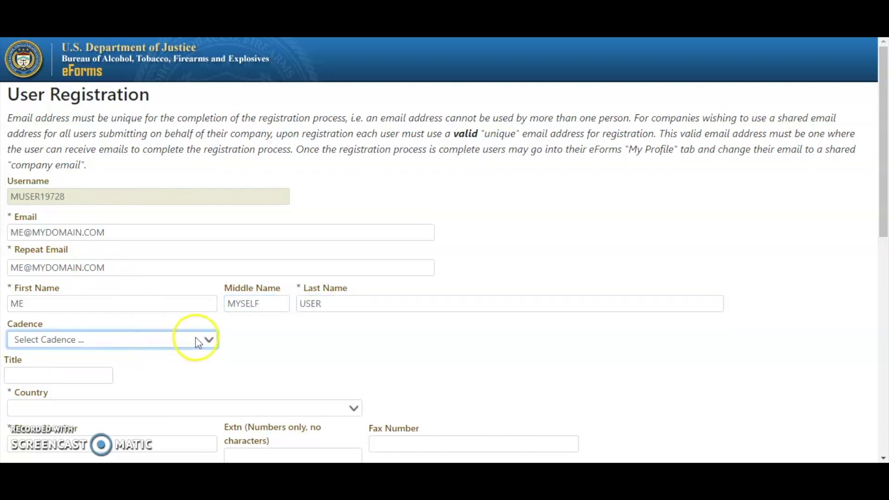
click(209, 342)
Leave the suffix unset and enter OWNER as the title.
click(278, 355)
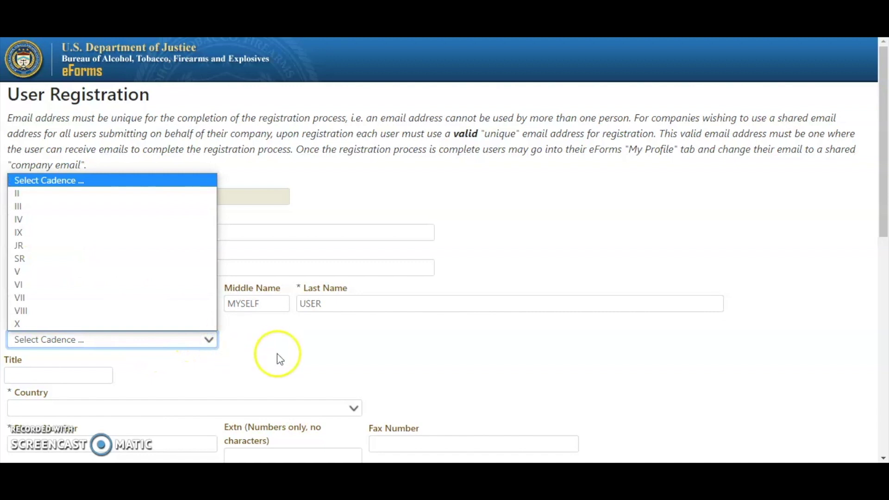
click(36, 376)
text(OWNER)
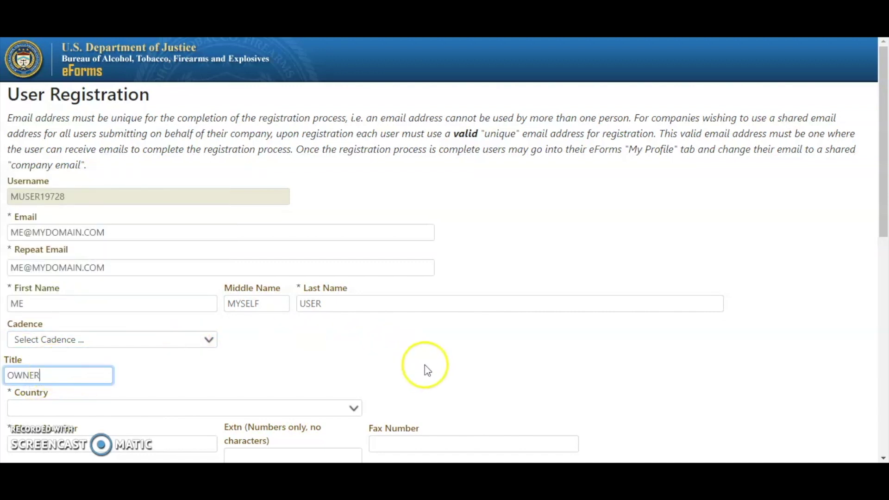
click(471, 352)
Set the country to UNITED STATES.
scroll(472, 354, down, 3)
scroll(475, 356, down, 2)
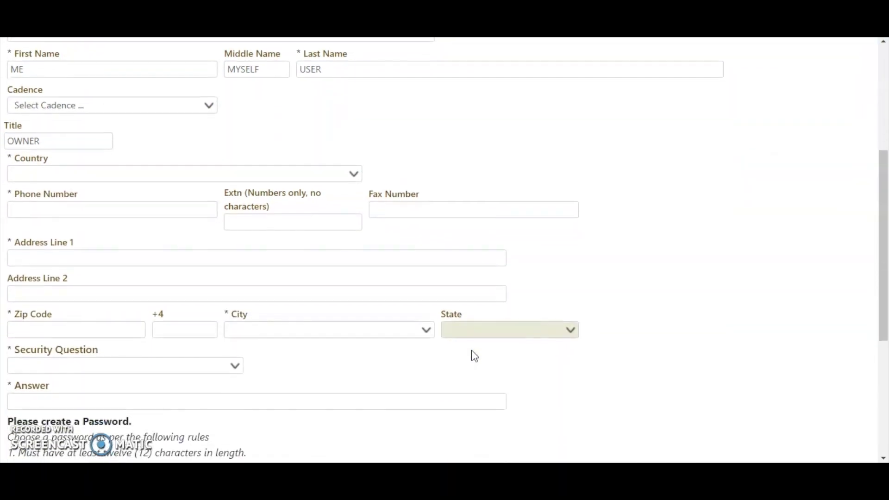
click(354, 169)
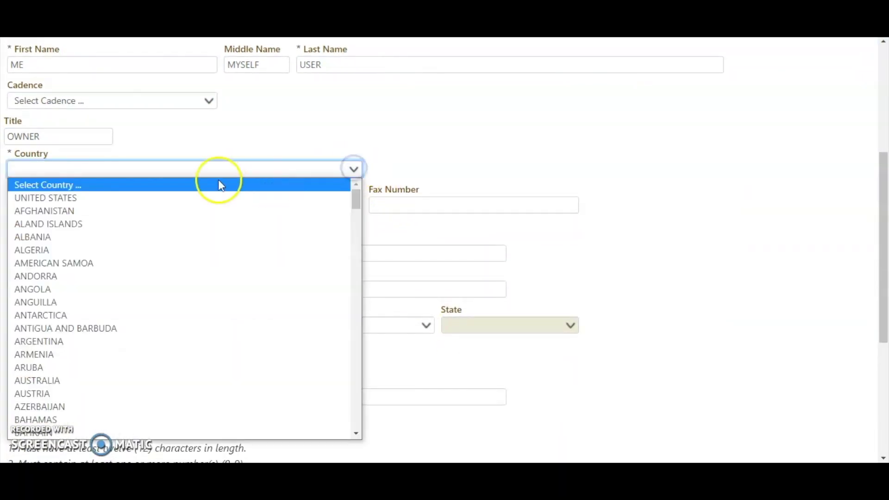
click(170, 198)
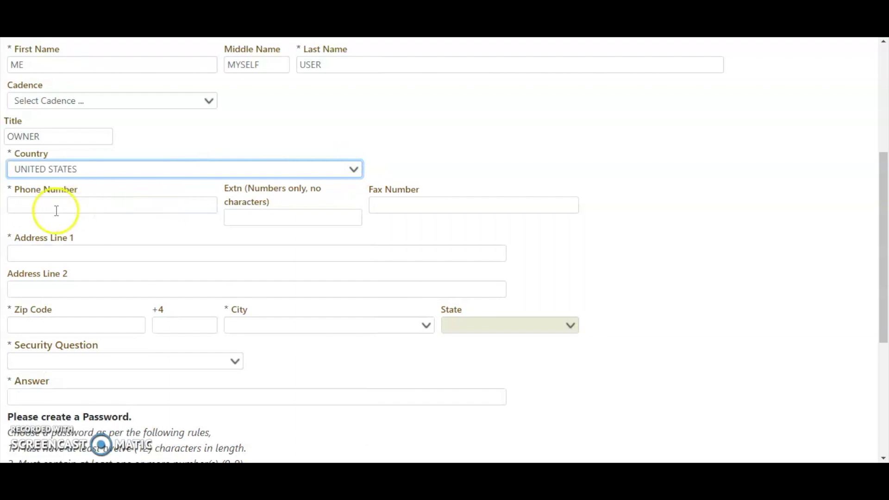
Enter the sample phone number, leaving the extension blank.
click(38, 206)
text((717) 1)
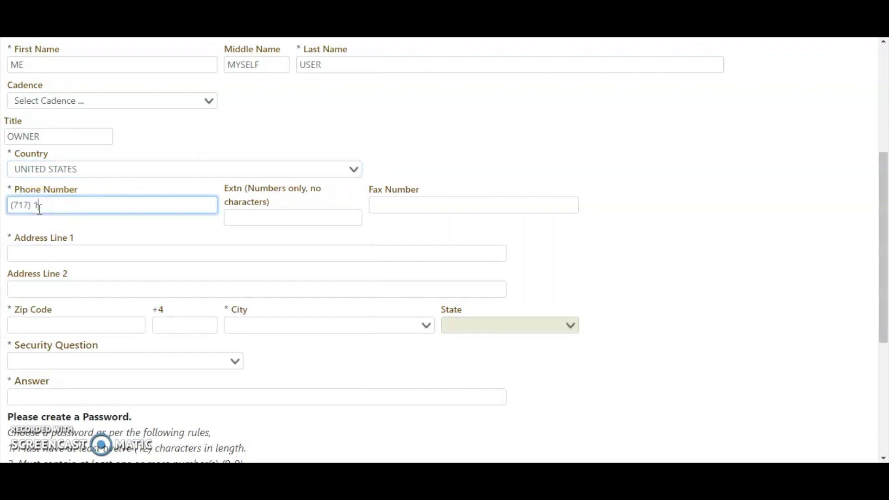
text(23-4567)
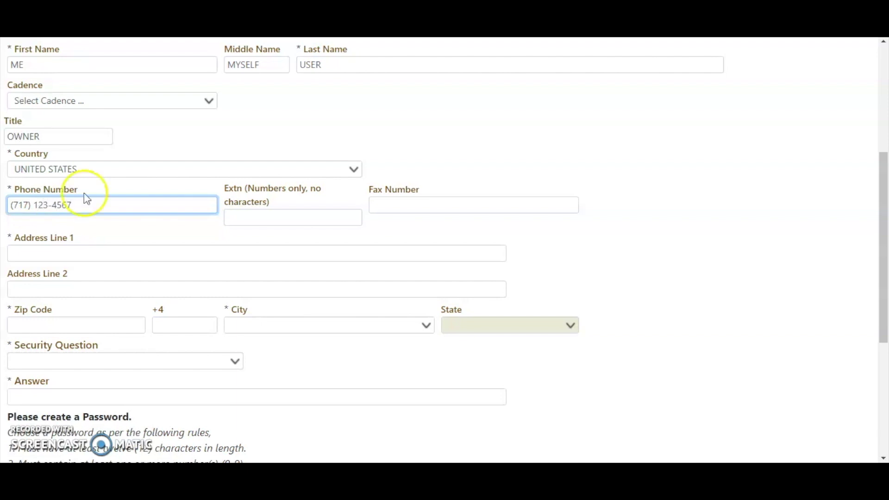
click(296, 215)
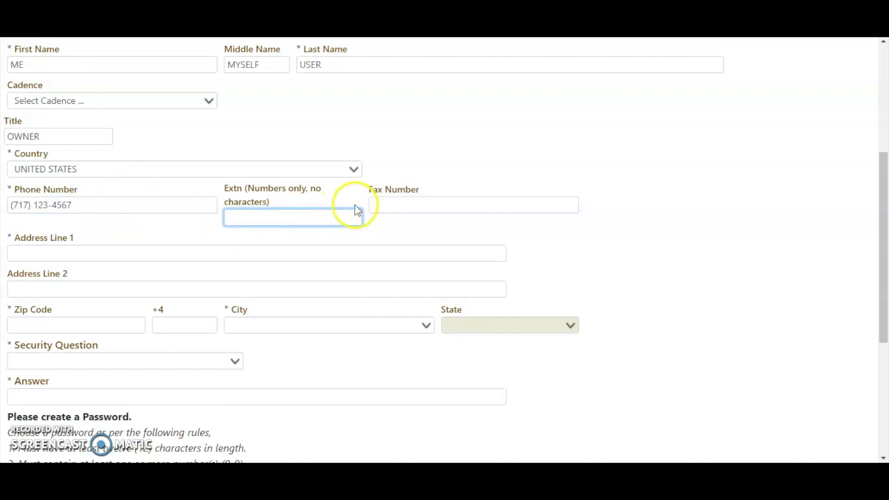
click(55, 258)
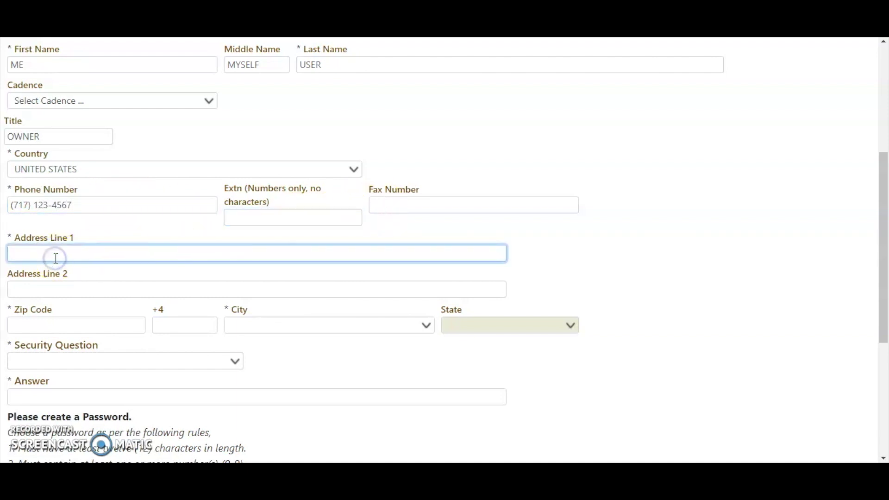
Enter the sample street address and ZIP code, skipping Address Line 2.
text(123 HOMETOWN RD)
key(Tab)
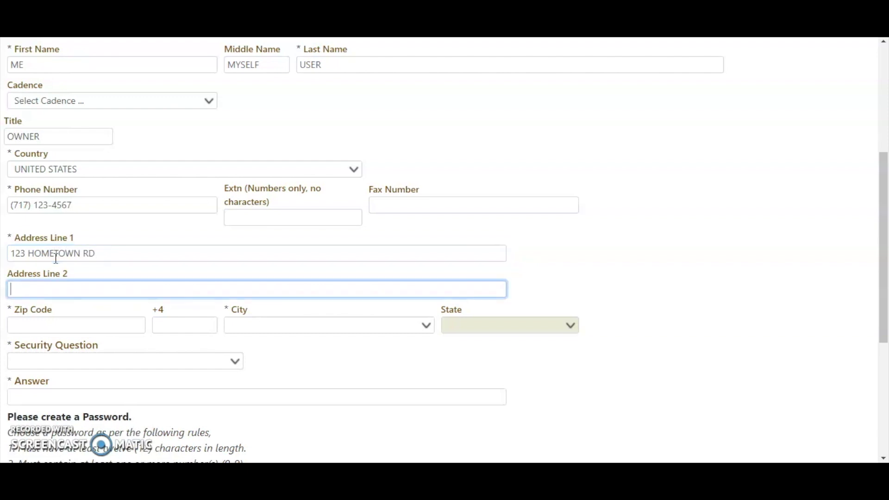
key(Tab)
text(17)
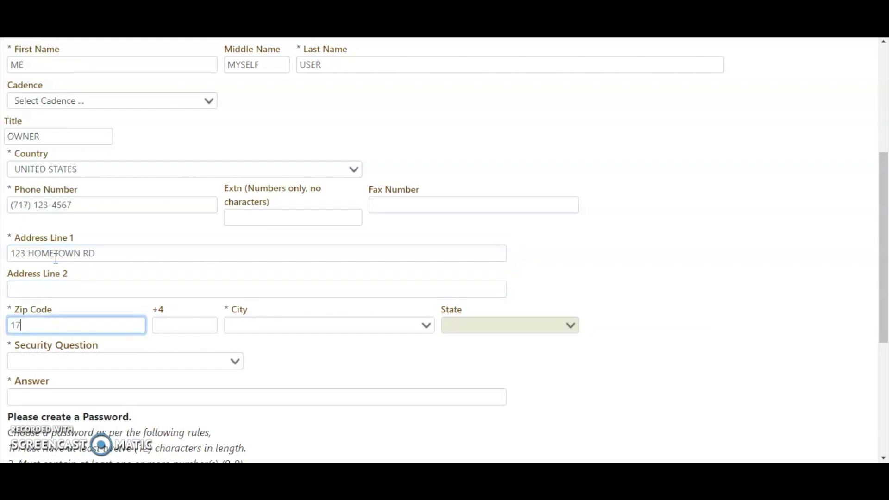
text(9022)
key(Tab)
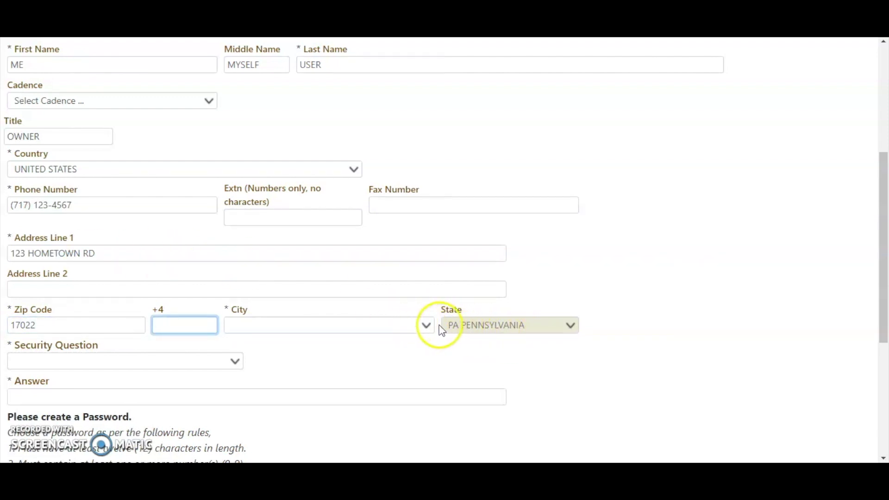
Choose ELIZABETHTOWN as the city so the state fills in as Pennsylvania.
click(427, 328)
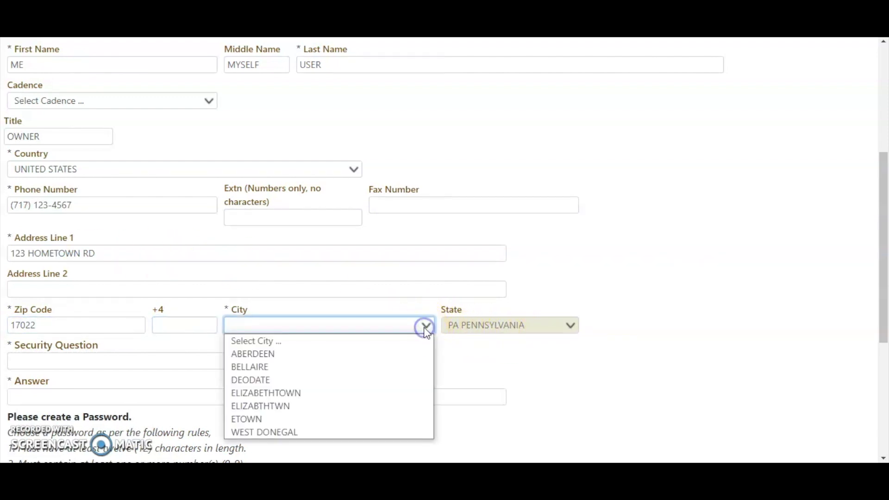
click(338, 397)
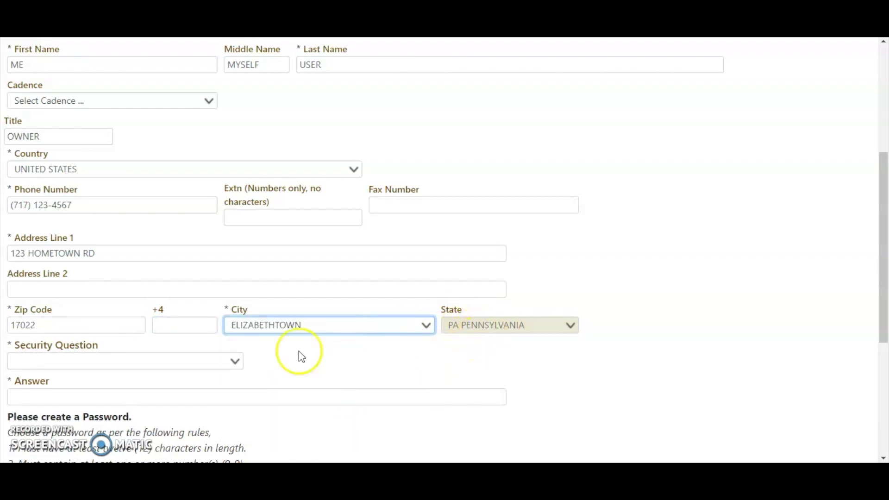
scroll(427, 411, down, 1)
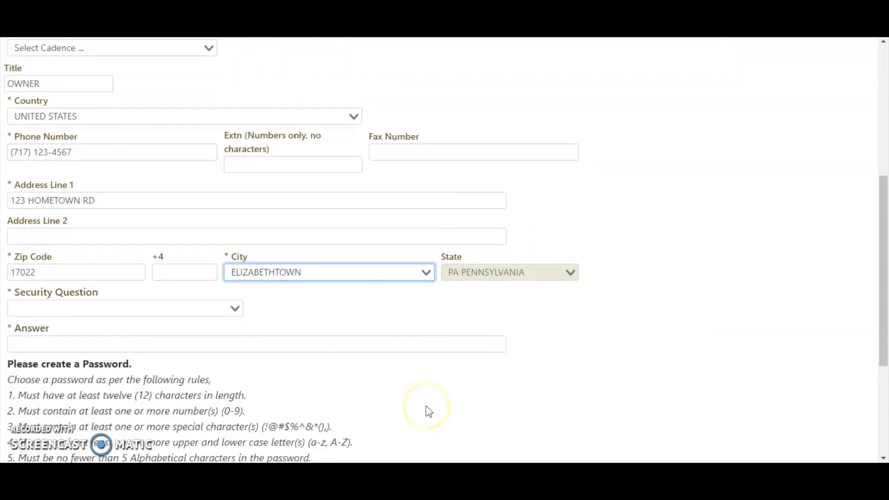
scroll(427, 411, down, 3)
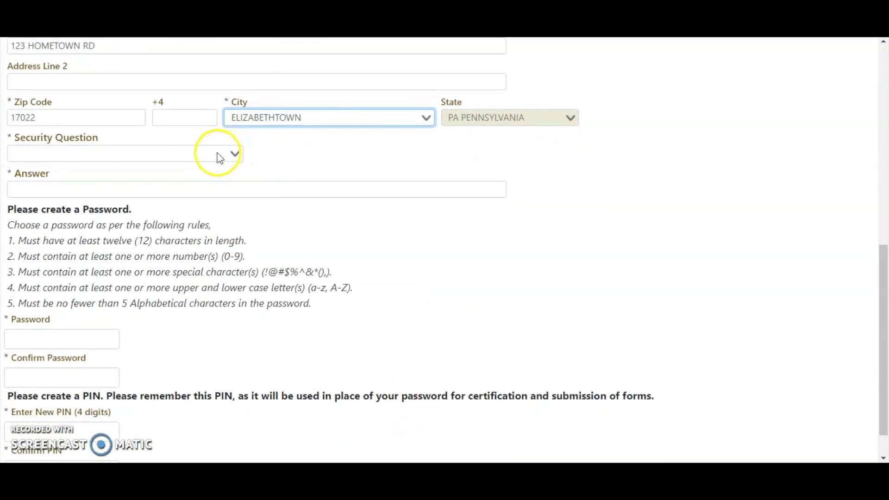
Pick 'In what city was your mother born?' as the security question and enter a sample answer.
click(220, 155)
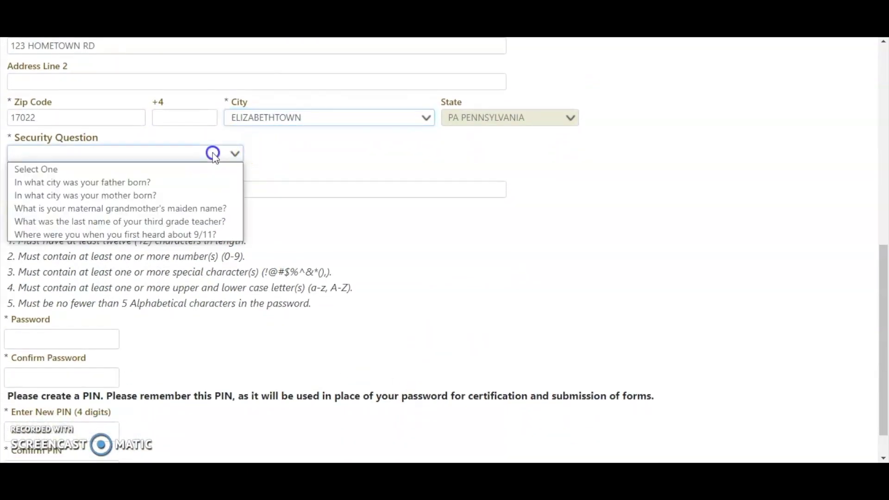
click(141, 197)
click(60, 191)
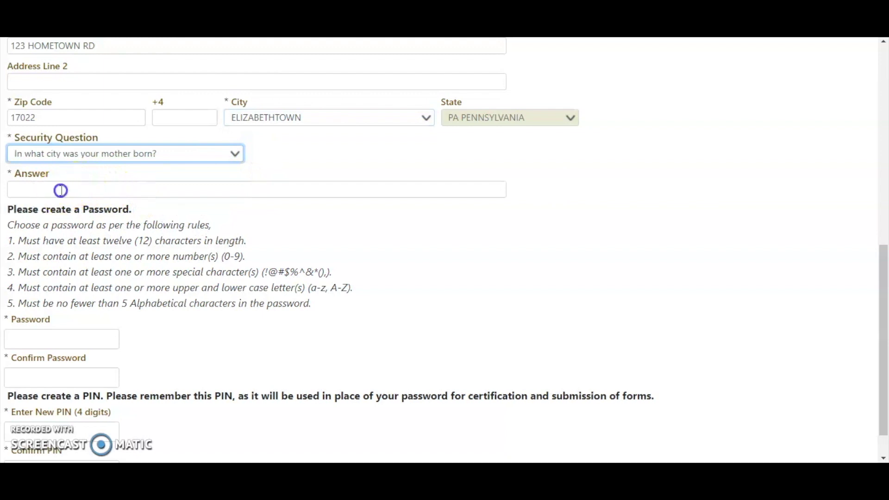
text(HOMETOWN)
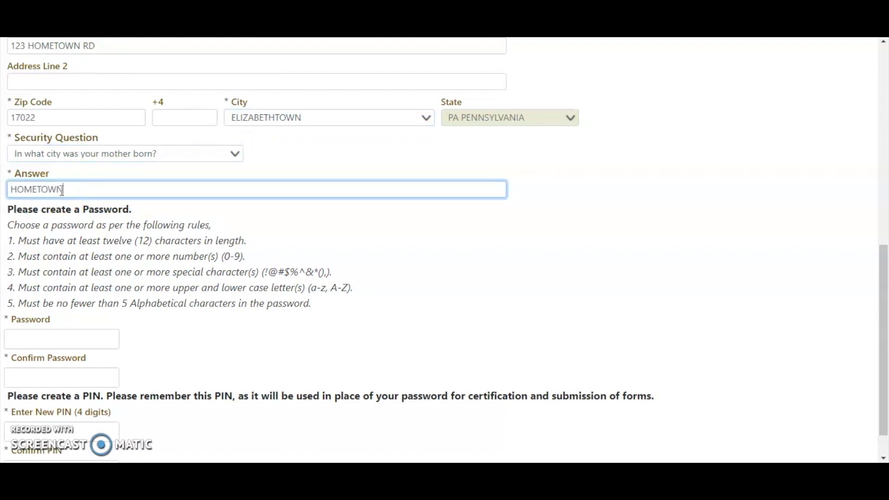
scroll(254, 298, down, 1)
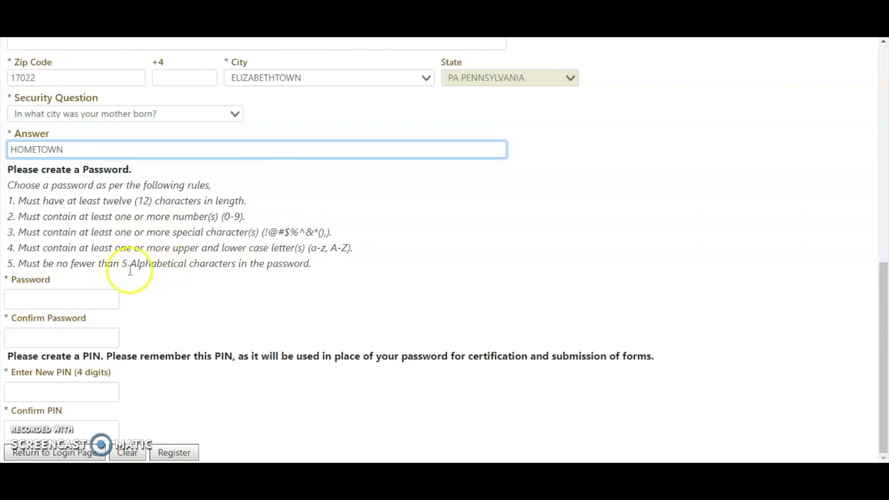
Enter and confirm the account password, then fill in the new four-digit PIN fields.
click(16, 299)
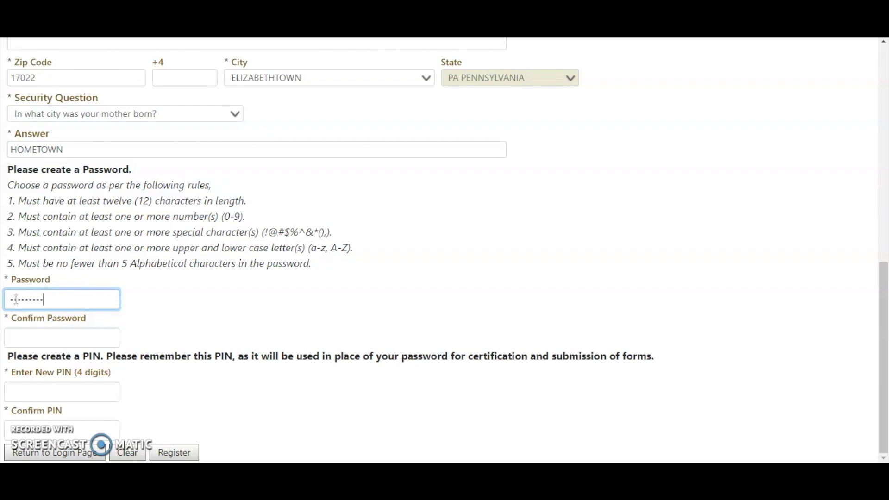
text(•••)
key(Tab)
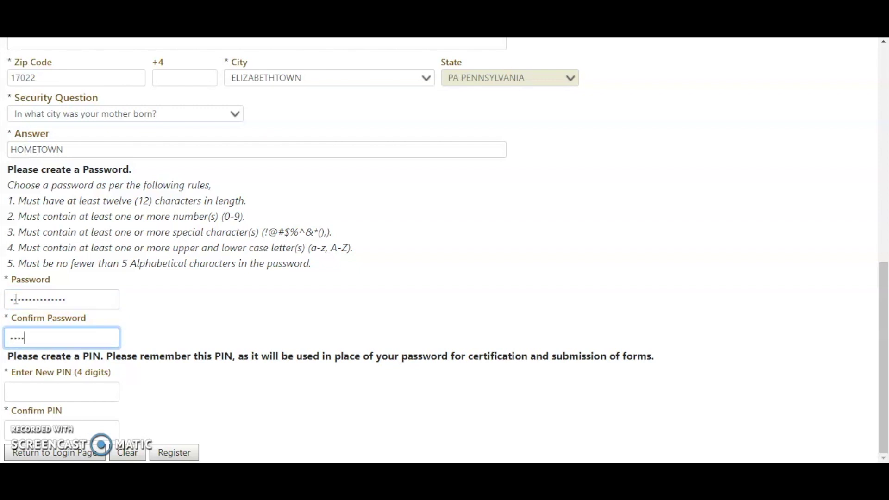
text(•••••••••••)
key(Tab)
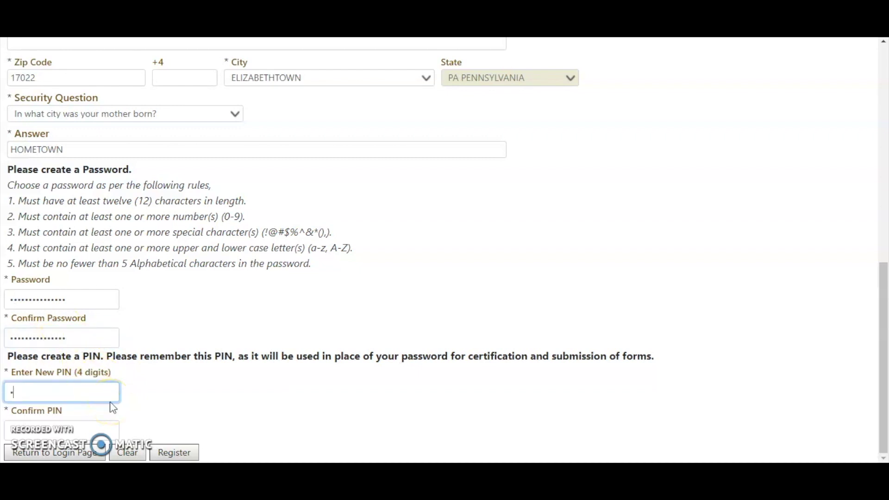
key(Tab)
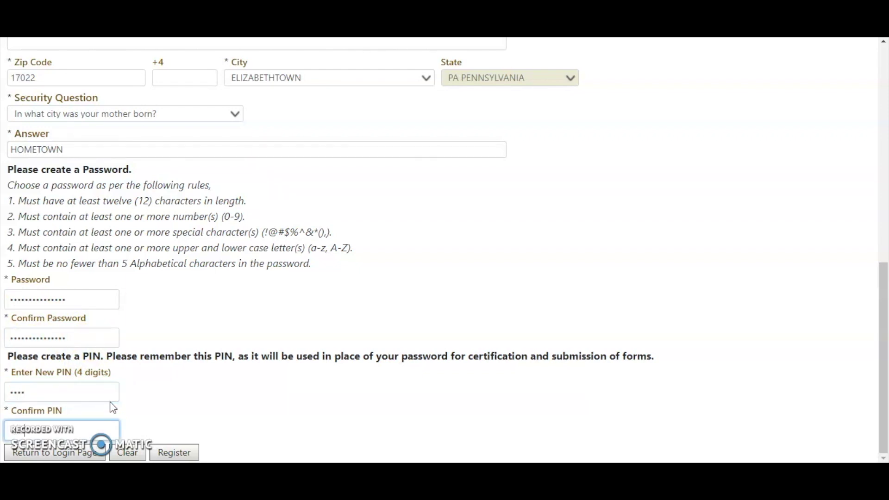
click(439, 329)
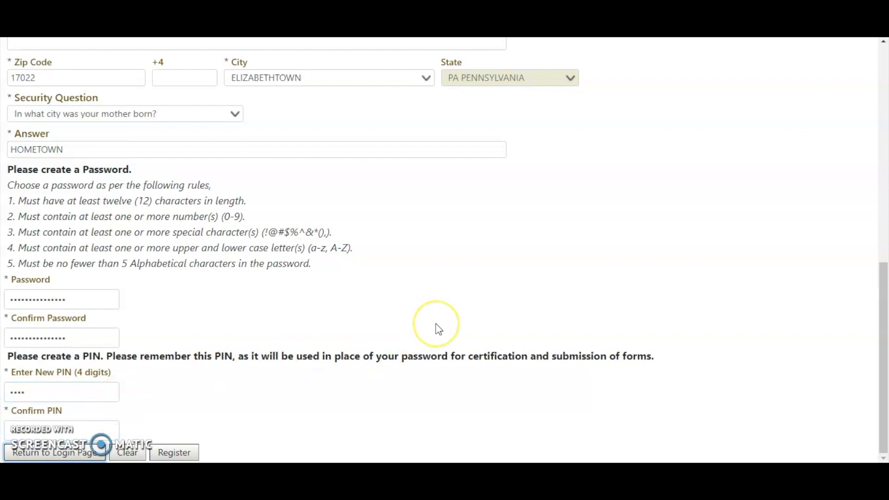
scroll(439, 329, up, 5)
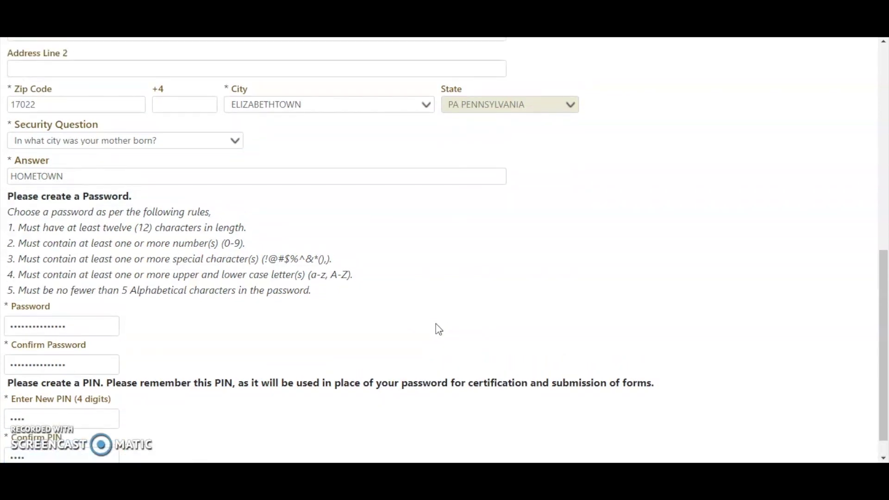
click(547, 335)
scroll(563, 330, up, 6)
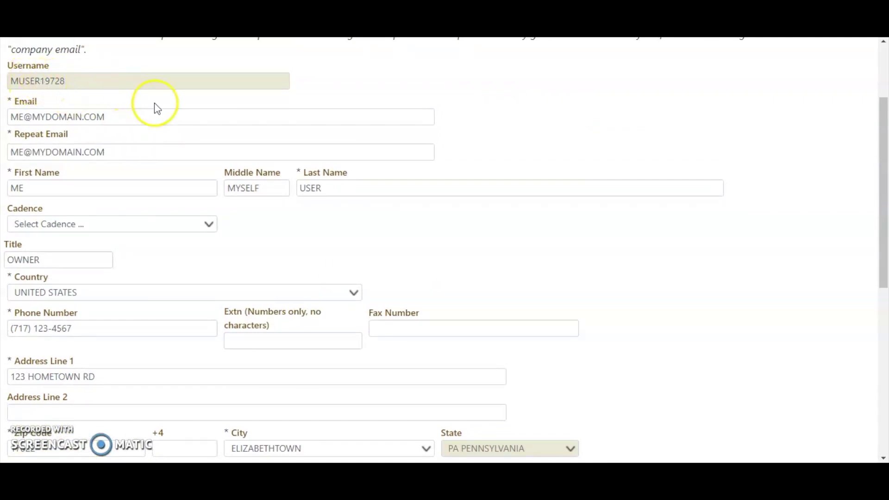
scroll(746, 299, down, 8)
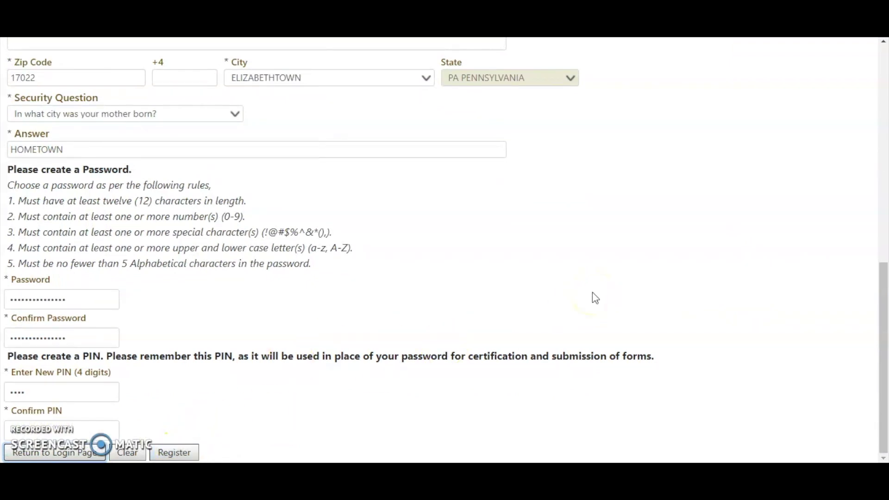
scroll(593, 296, up, 10)
click(483, 206)
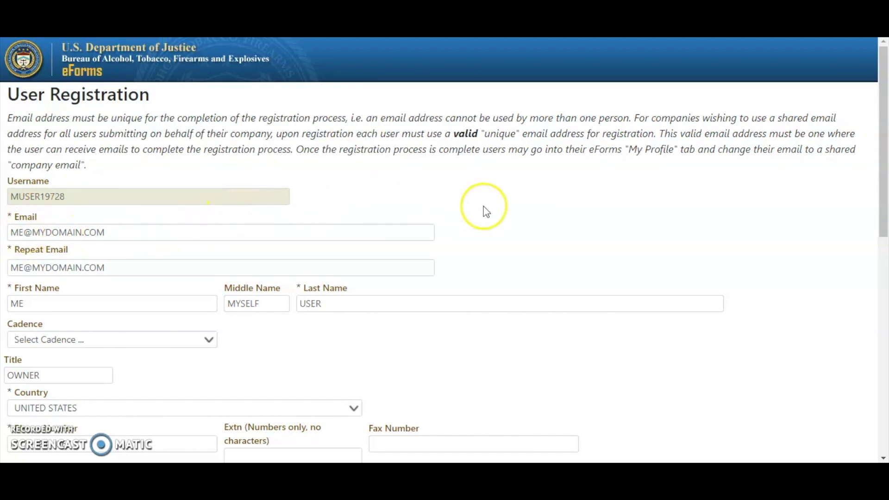
scroll(485, 210, down, 10)
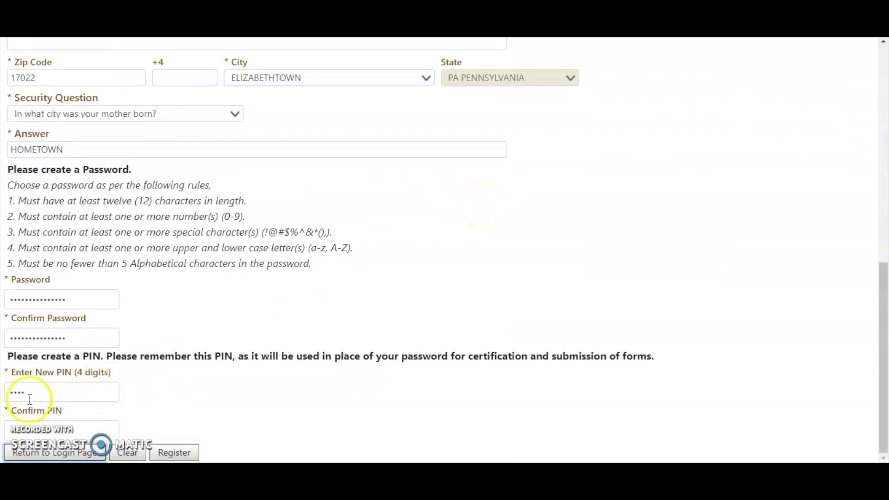